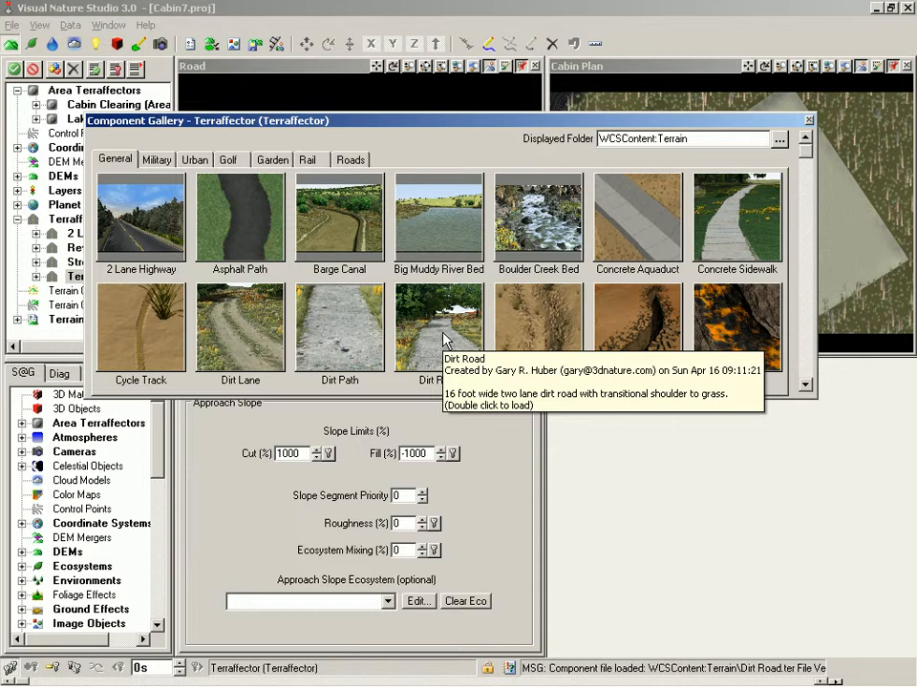
# Load the Dirt Road gallery component into the new terraffector, scaling its ecosystem elevation lines to the current DEM elevations
pyautogui.doubleClick(444, 340)
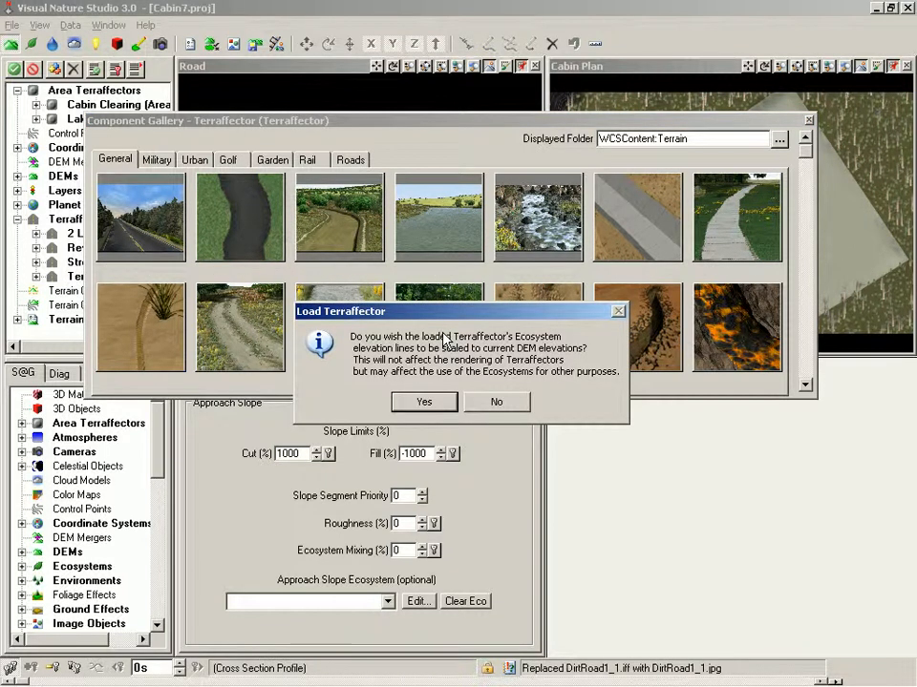
pyautogui.click(427, 403)
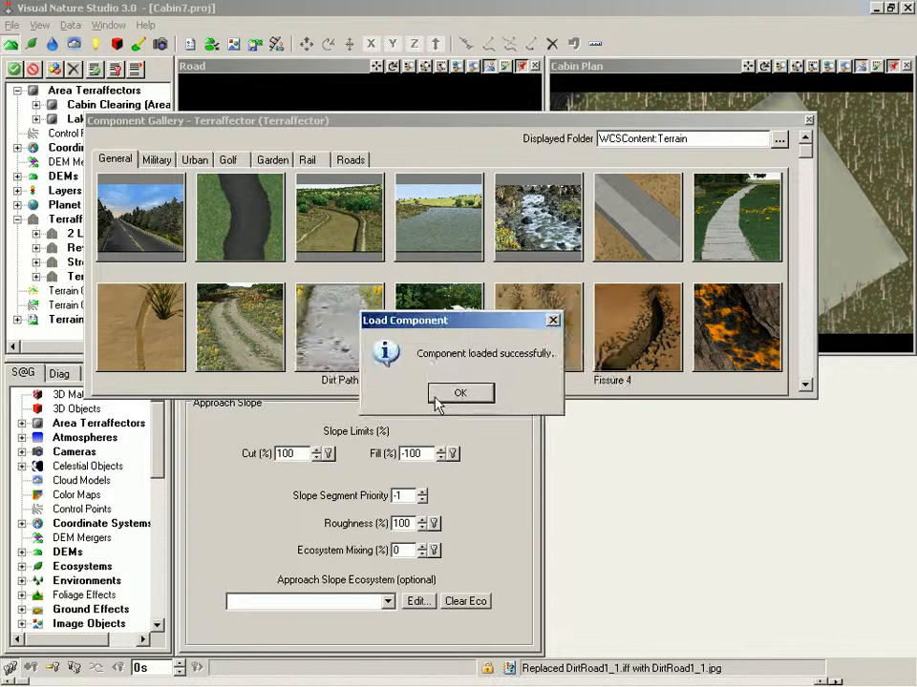
pyautogui.click(442, 399)
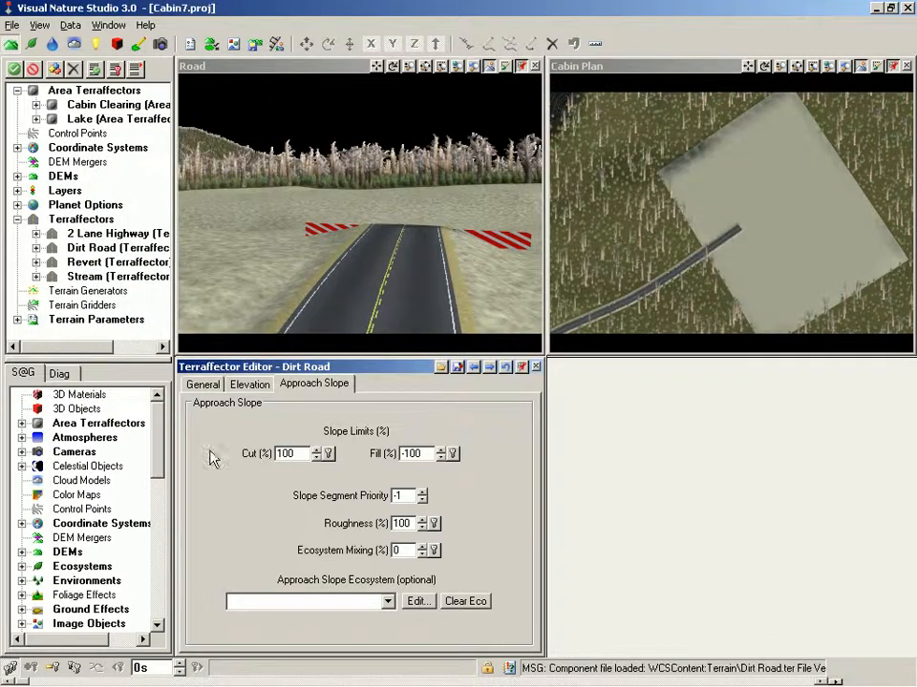
# Add the Cabin Road vector to the Dirt Road terraffector and save the project
pyautogui.moveTo(162, 426); pyautogui.dragTo(163, 563)
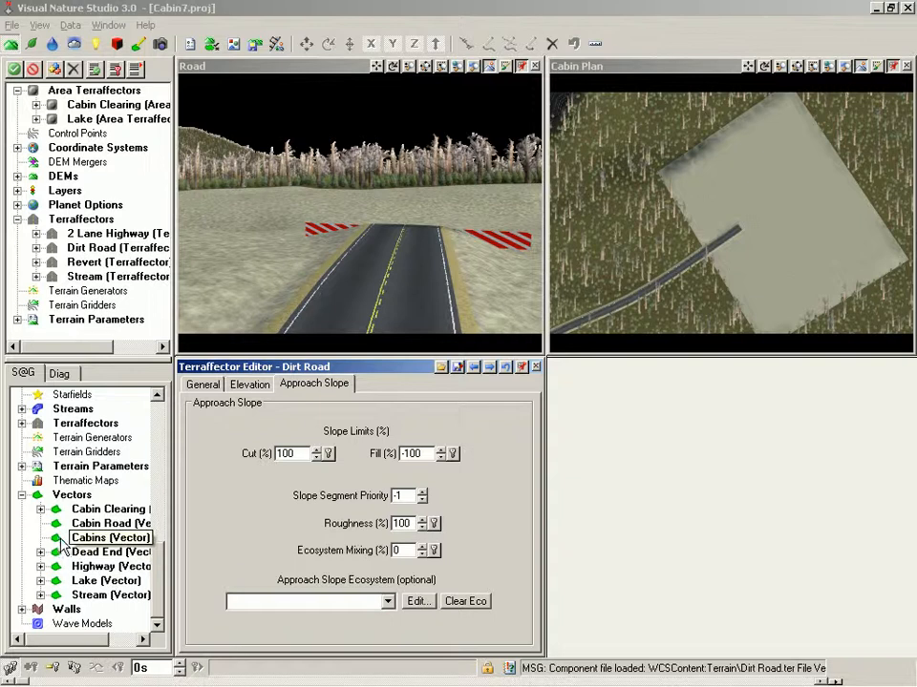
pyautogui.moveTo(68, 530); pyautogui.dragTo(94, 252)
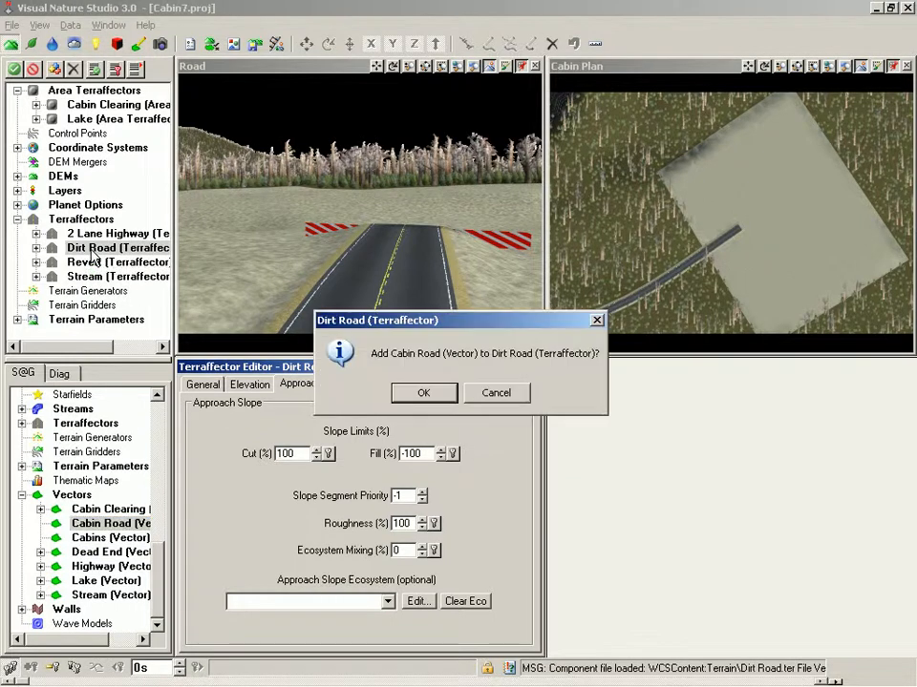
pyautogui.press('Return')
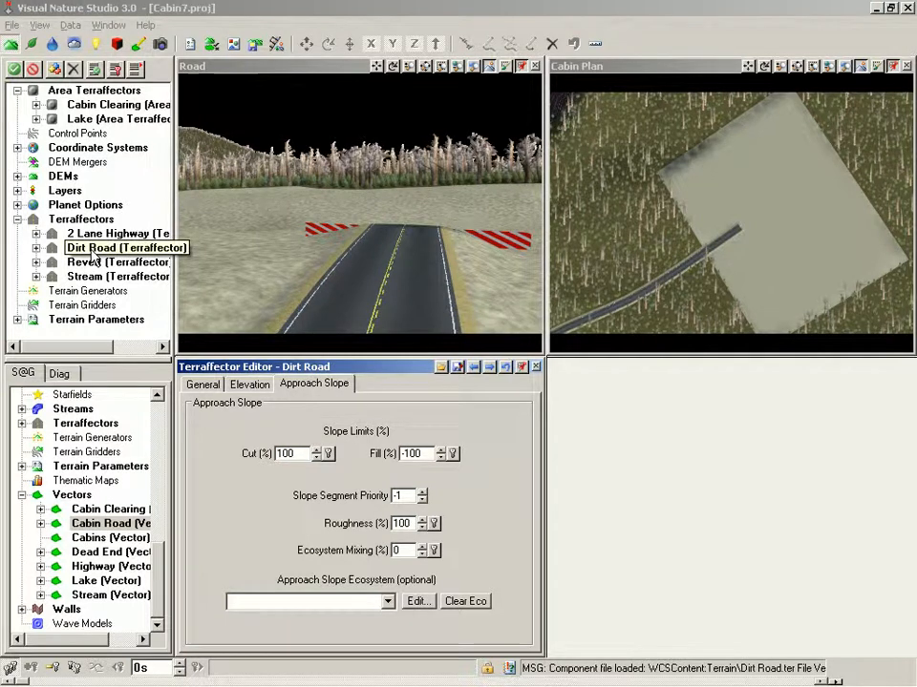
pyautogui.hotkey('ctrl', 's')
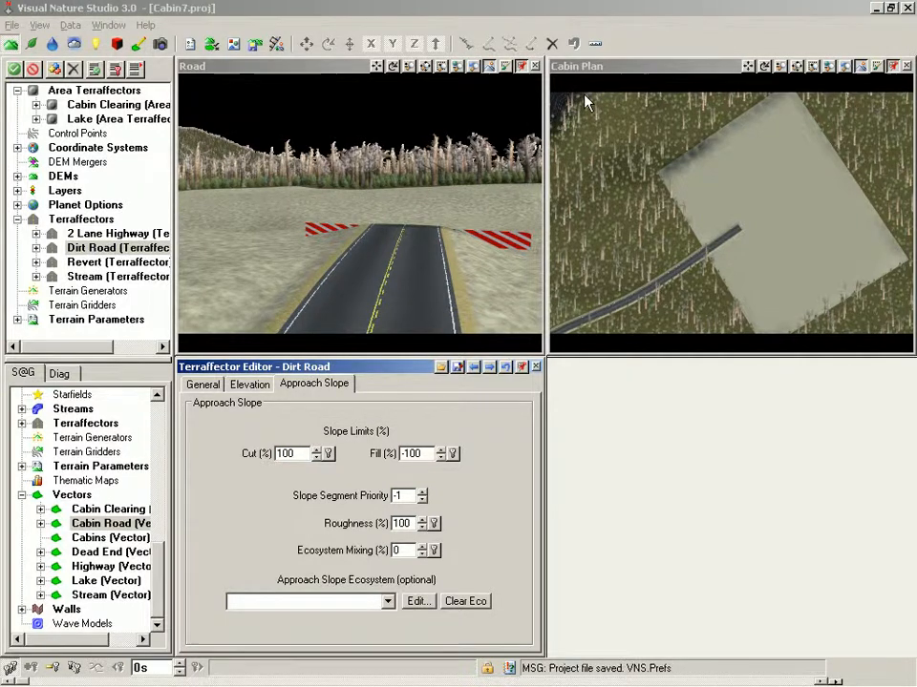
# Render the Cabin Plan view and the Road view with the dirt road in place
pyautogui.click(628, 67)
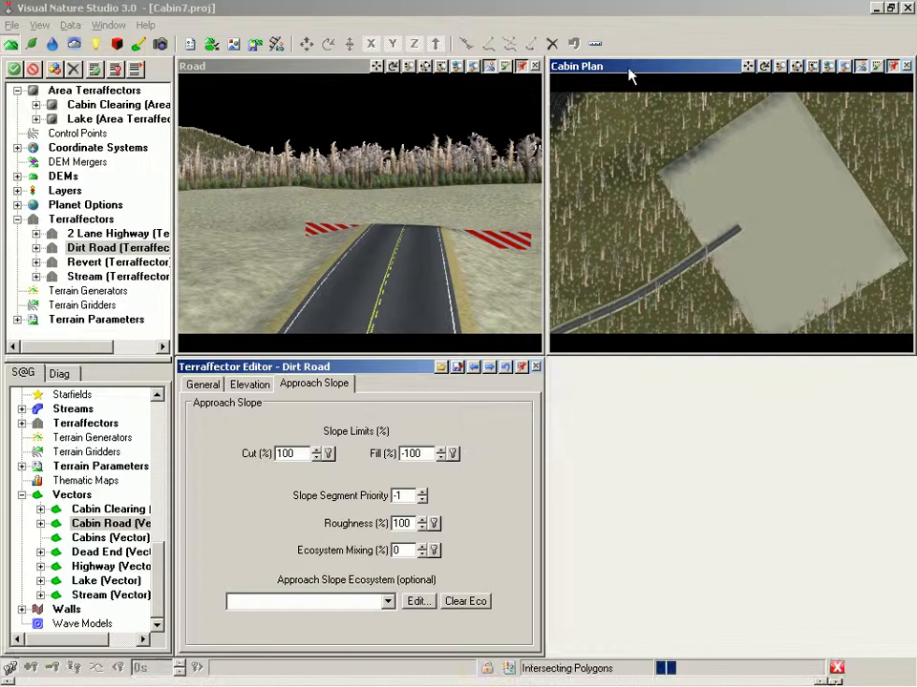
pyautogui.click(338, 73)
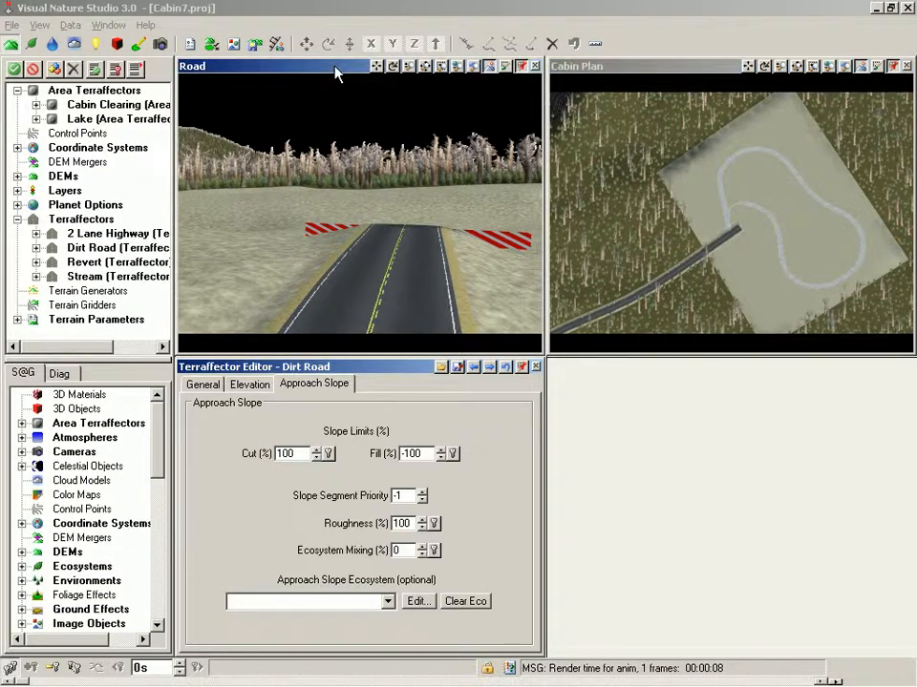
pyautogui.press('F9')
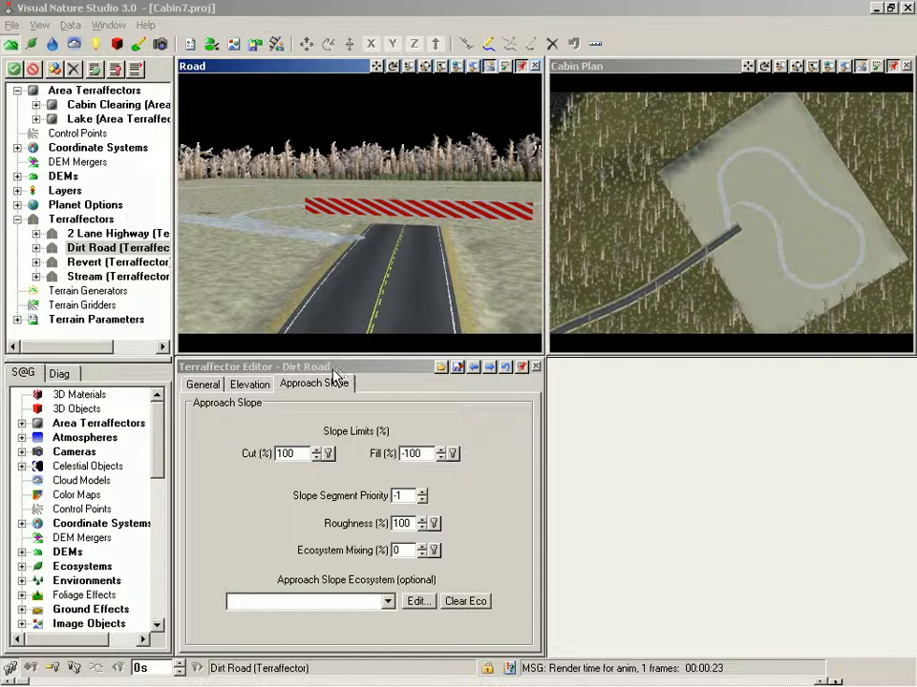
# Set the 2 Lane Highway terraffector's evaluation order to 2 and save the project
pyautogui.click(205, 385)
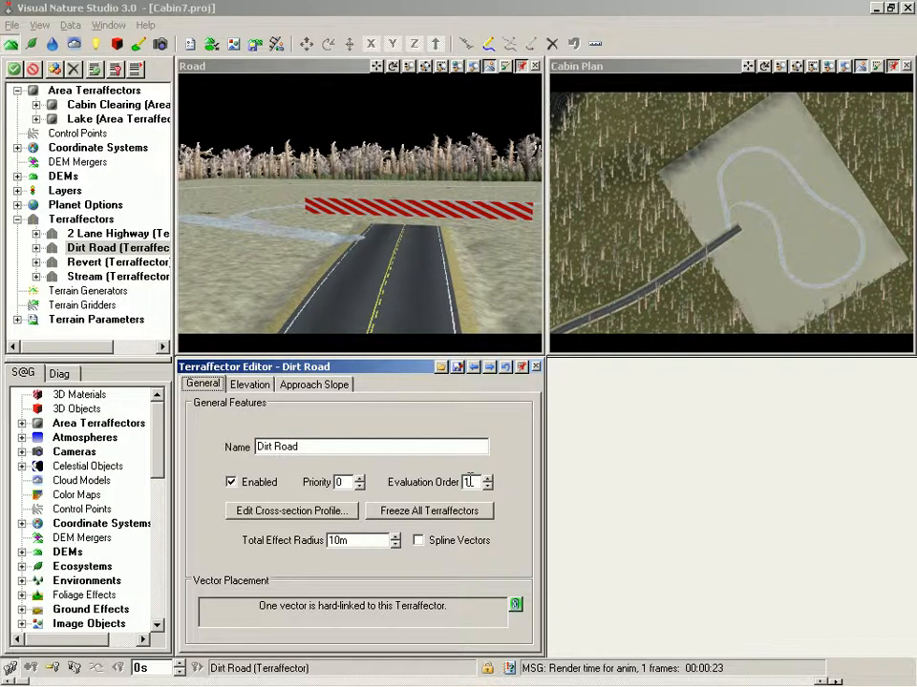
pyautogui.doubleClick(122, 235)
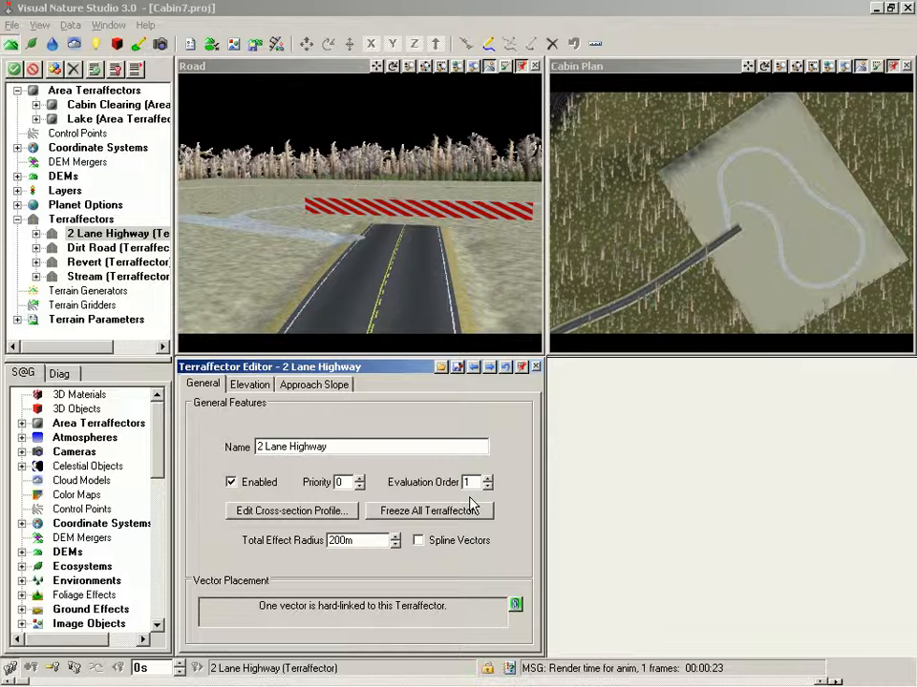
pyautogui.click(487, 479)
pyautogui.hotkey('ctrl', 's')
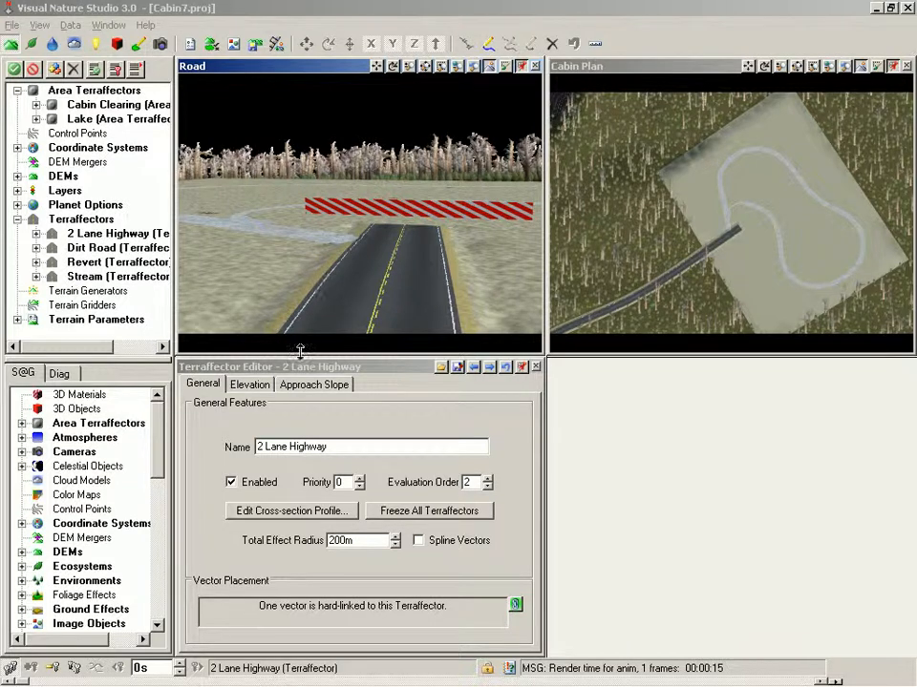
# Examine the priority and ecosystem of each point in the 2 Lane Highway cross-section profile
pyautogui.click(306, 515)
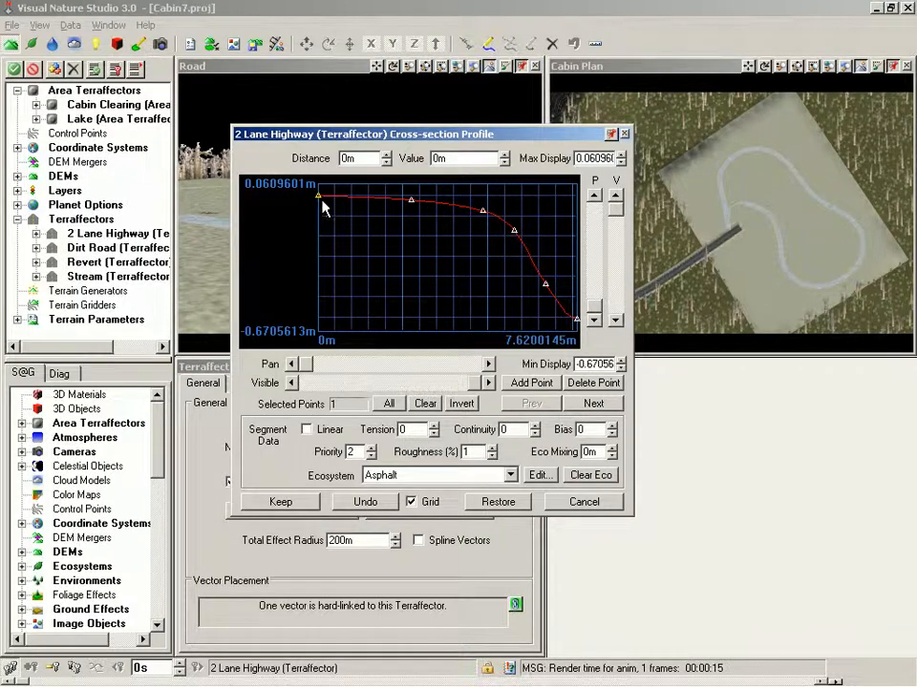
pyautogui.click(411, 201)
pyautogui.click(483, 211)
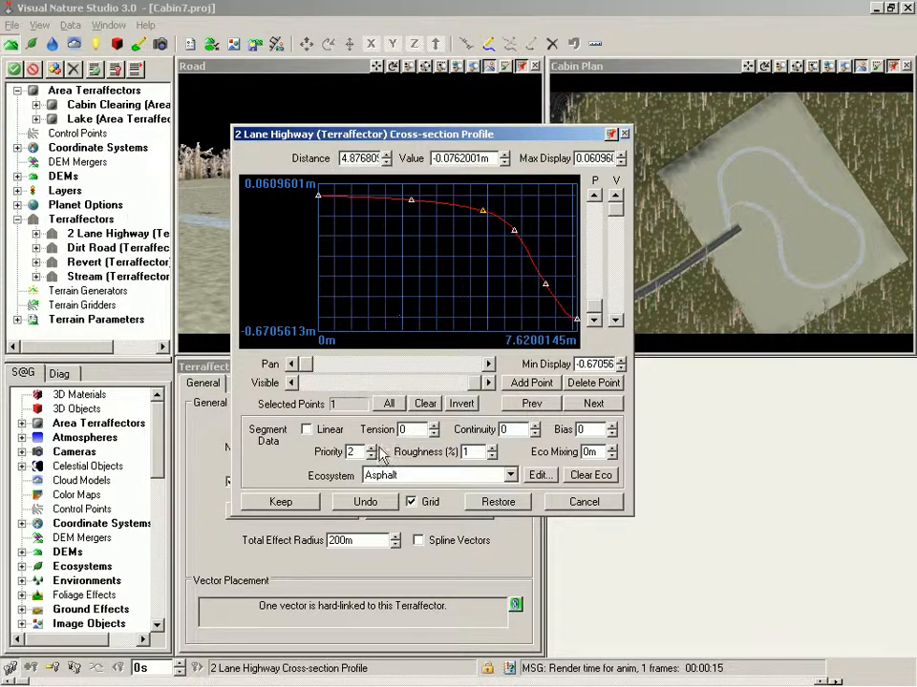
pyautogui.moveTo(355, 452); pyautogui.dragTo(336, 448)
pyautogui.click(408, 198)
pyautogui.click(317, 196)
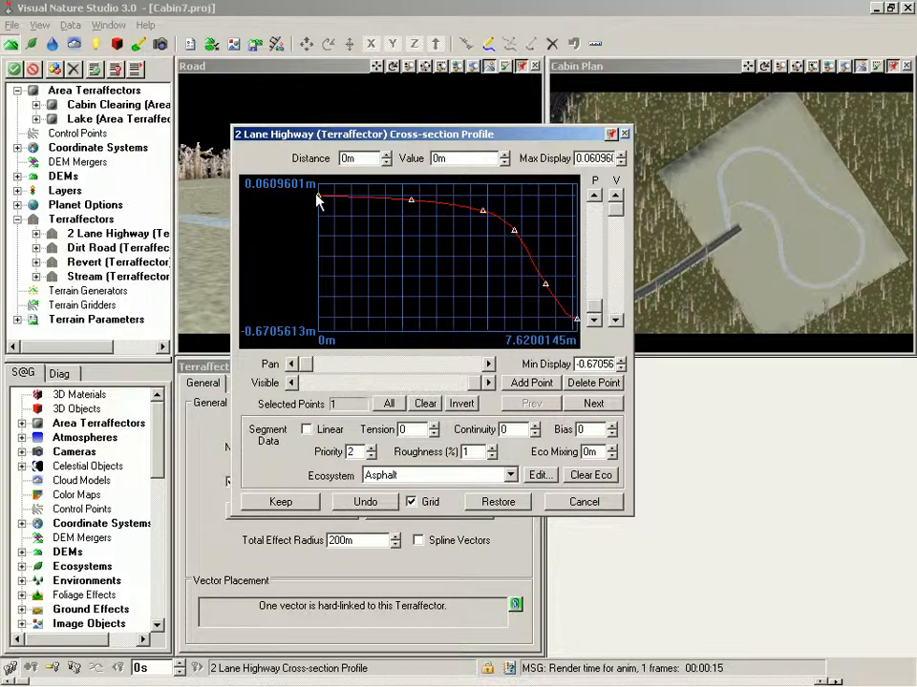
pyautogui.click(514, 231)
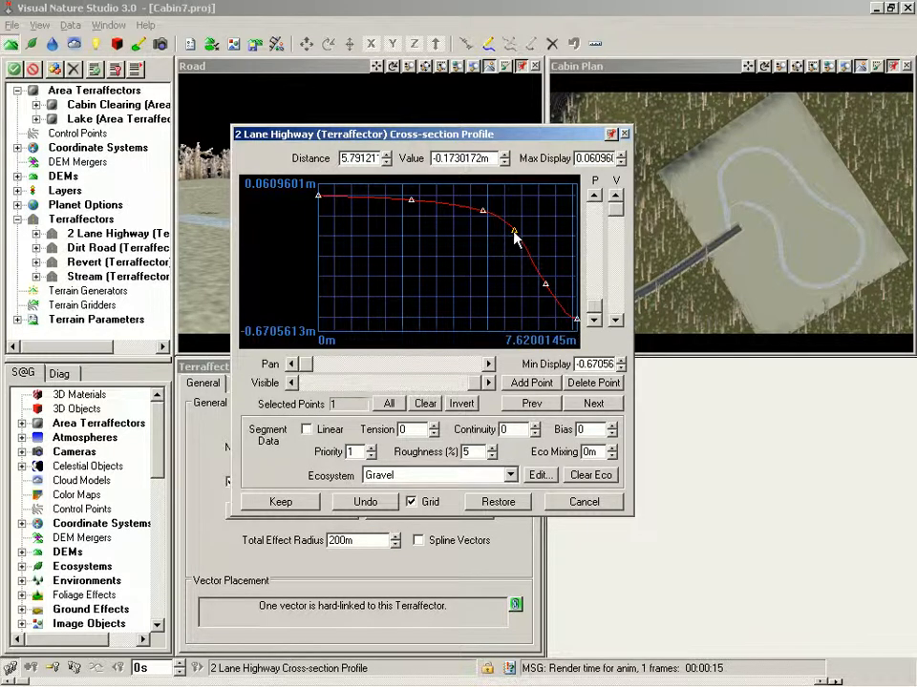
pyautogui.click(546, 283)
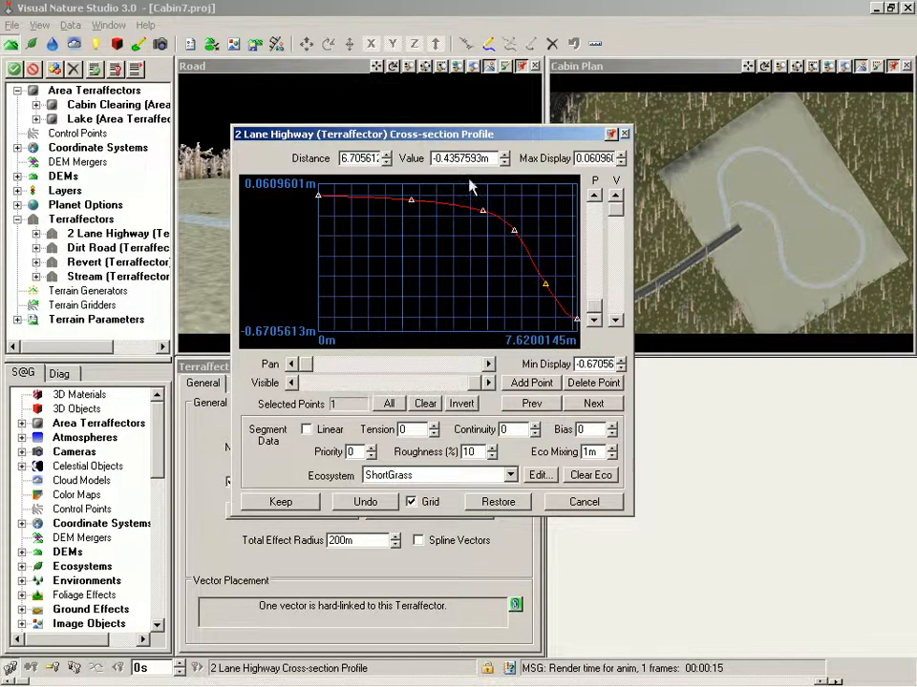
# Open the Dirt Road cross-section profile beside the highway's and examine the priority and ecosystem of each of its points
pyautogui.moveTo(403, 142); pyautogui.dragTo(678, 130)
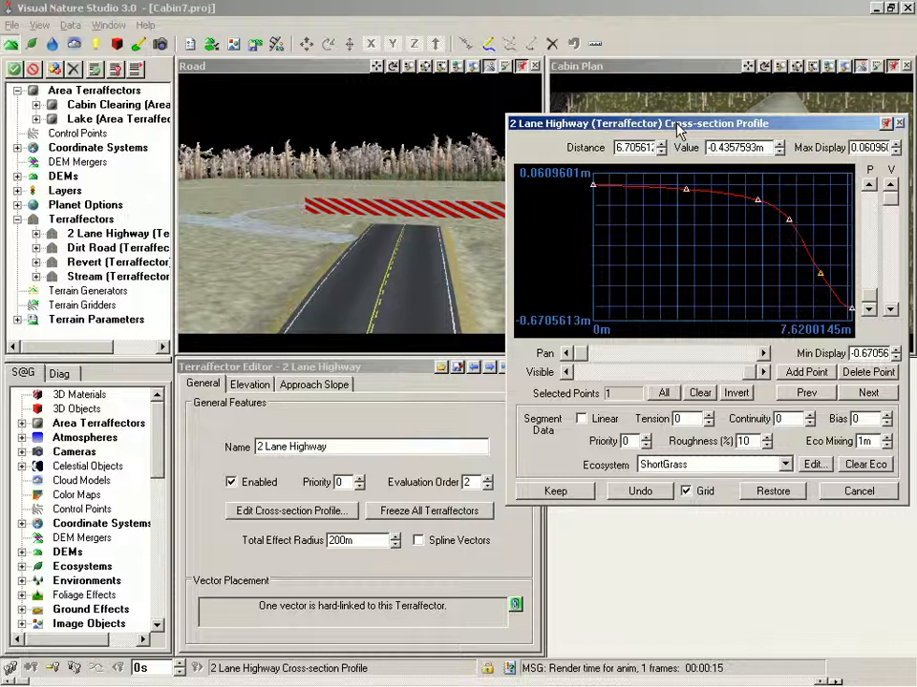
pyautogui.click(105, 247)
pyautogui.click(315, 513)
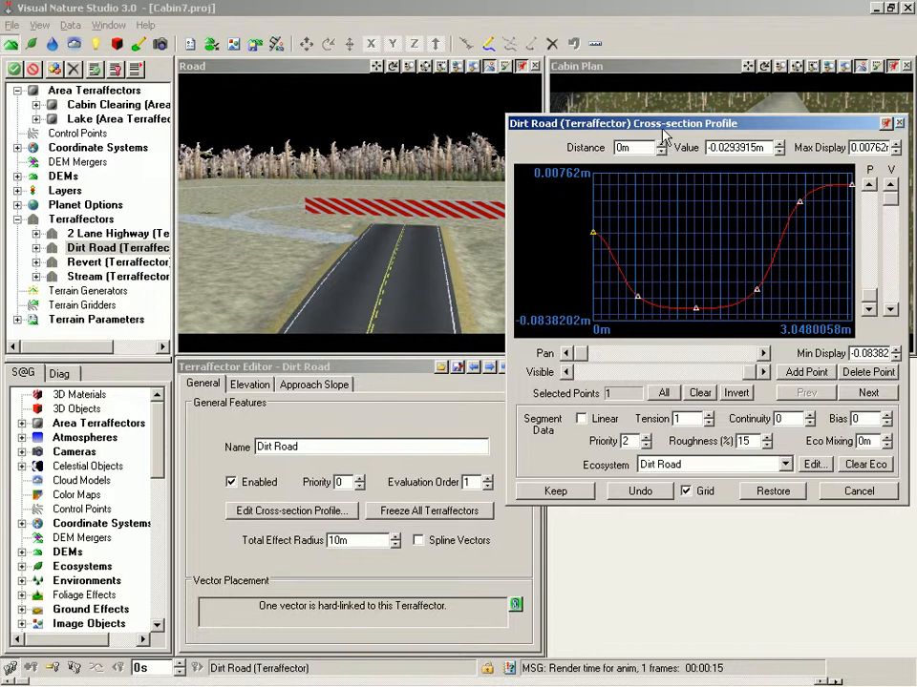
pyautogui.moveTo(666, 130); pyautogui.dragTo(239, 133)
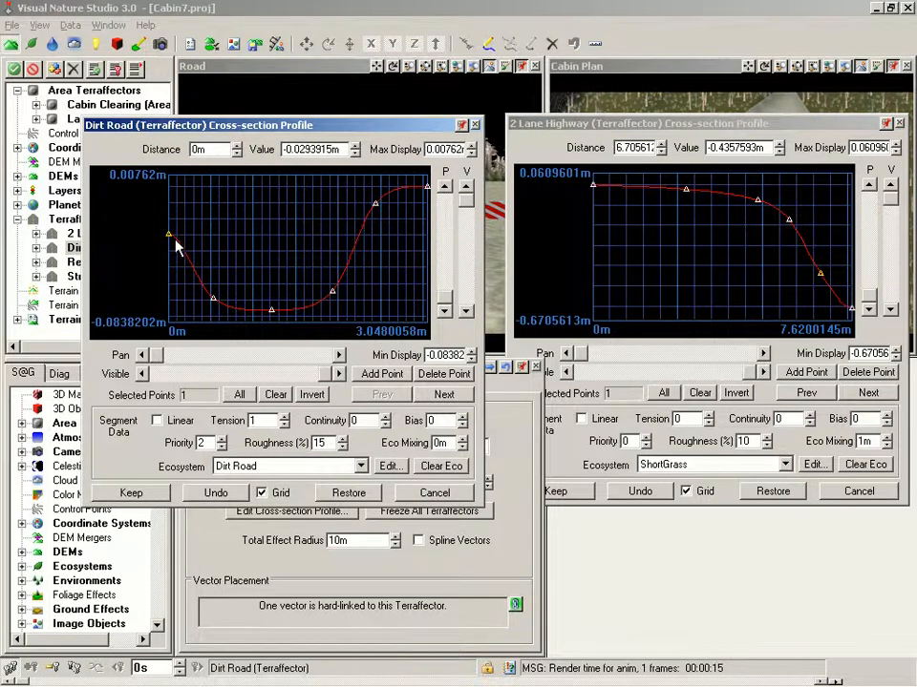
pyautogui.moveTo(209, 444); pyautogui.dragTo(196, 444)
pyautogui.click(436, 399)
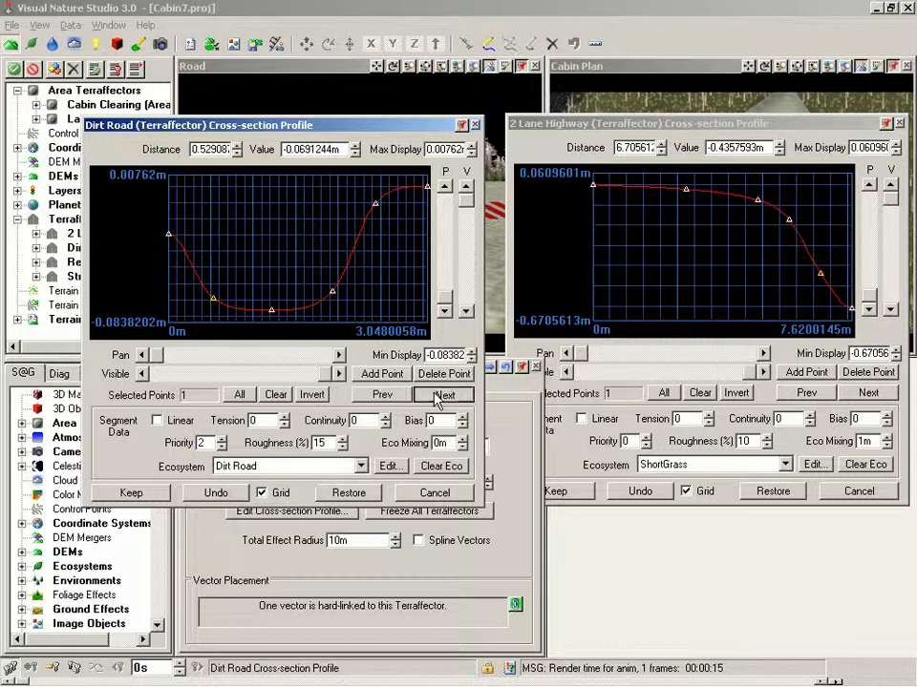
pyautogui.click(436, 399)
pyautogui.click(436, 400)
pyautogui.click(437, 395)
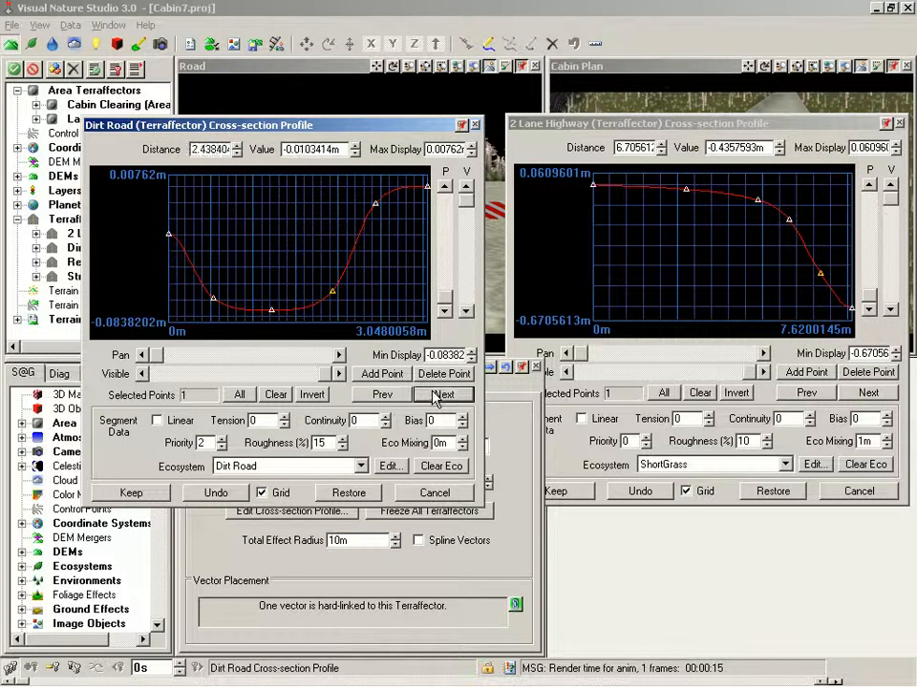
pyautogui.click(437, 395)
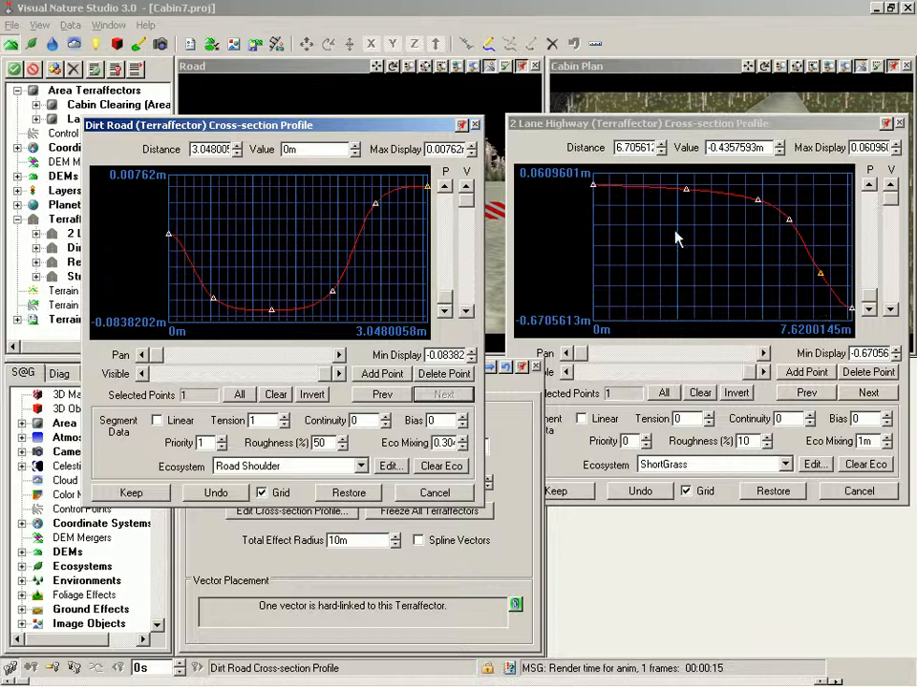
# Set the priority of the three asphalt points in the 2 Lane Highway cross-section profile to 3
pyautogui.click(609, 133)
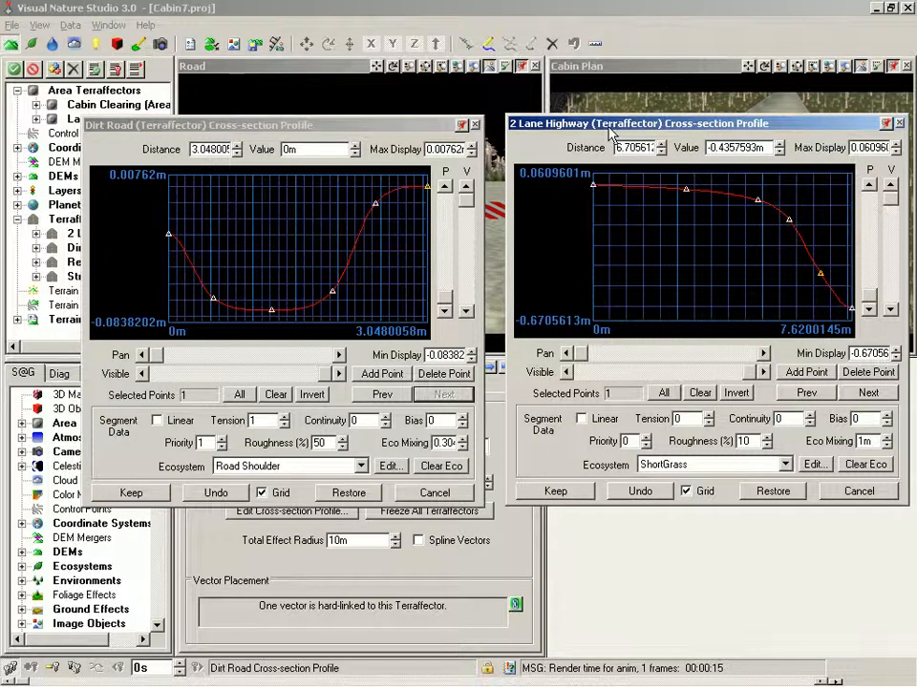
pyautogui.click(594, 186)
pyautogui.click(645, 437)
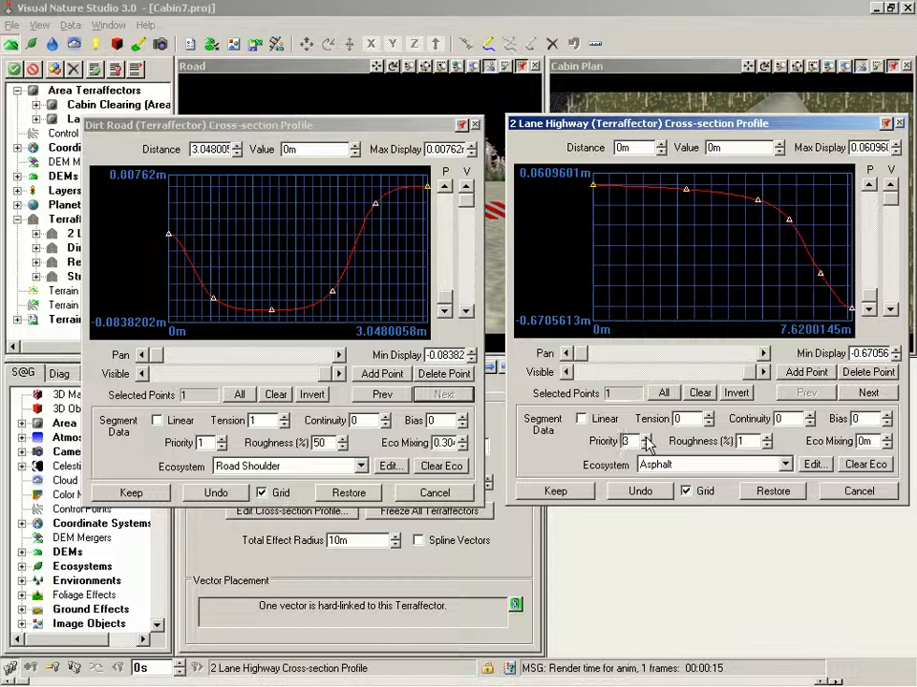
pyautogui.click(687, 191)
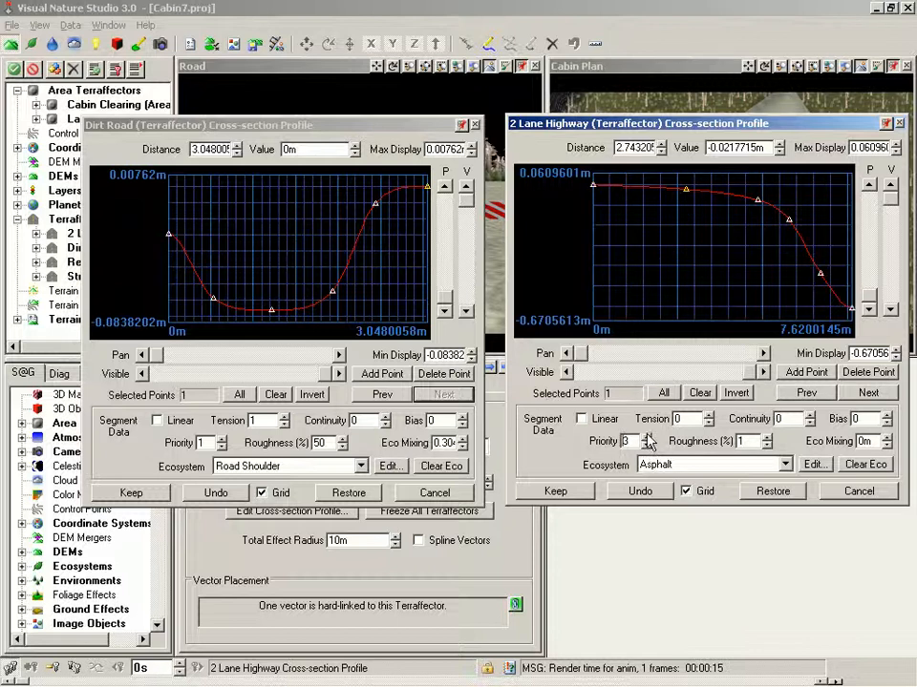
pyautogui.click(758, 201)
pyautogui.click(645, 437)
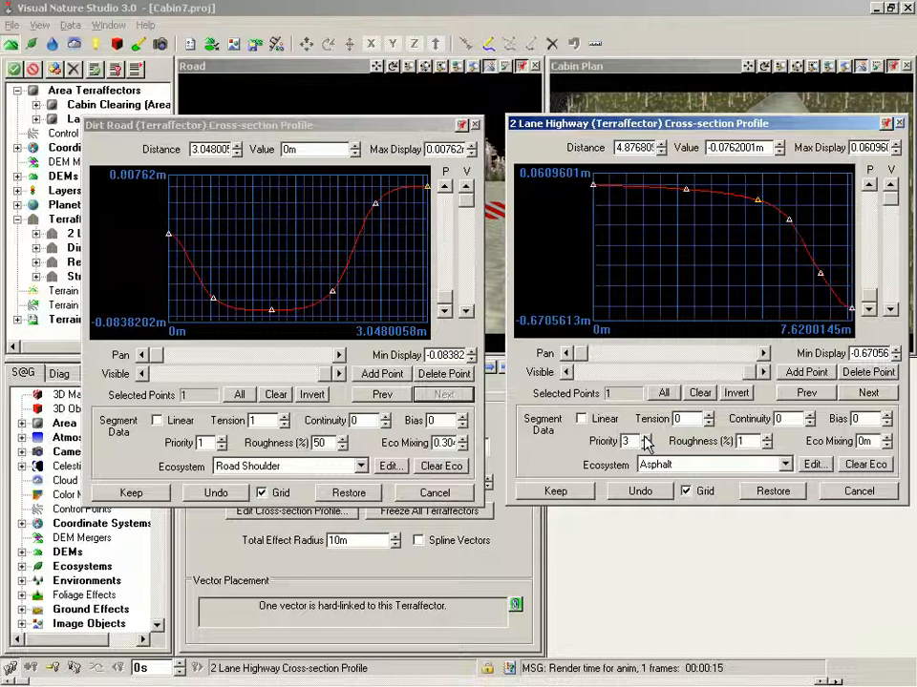
# Set the gravel point's priority in the 2 Lane Highway cross-section profile to 0 and check the short-grass and tall-grass points
pyautogui.click(789, 221)
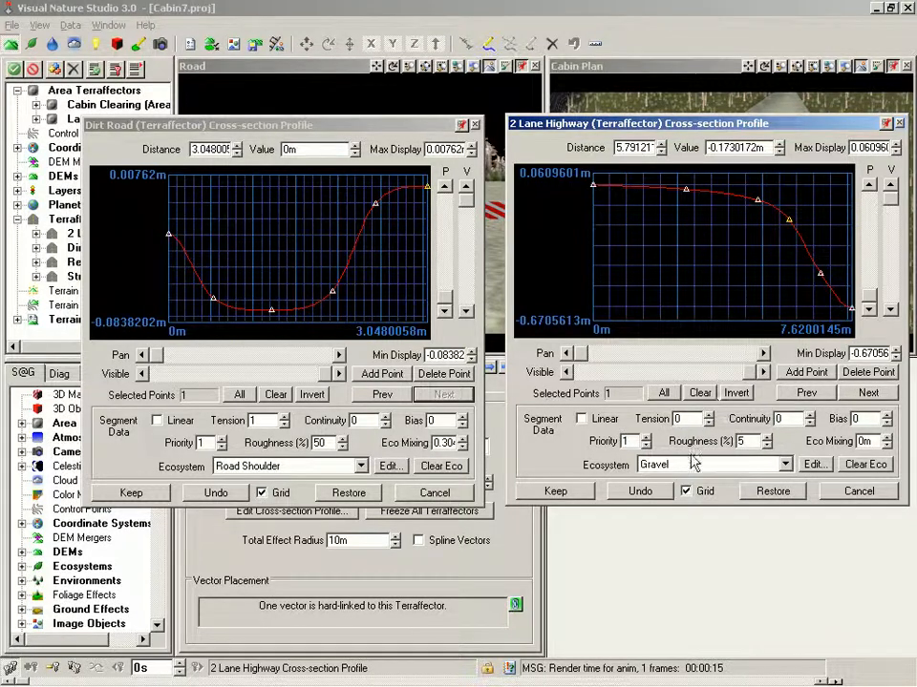
pyautogui.click(645, 446)
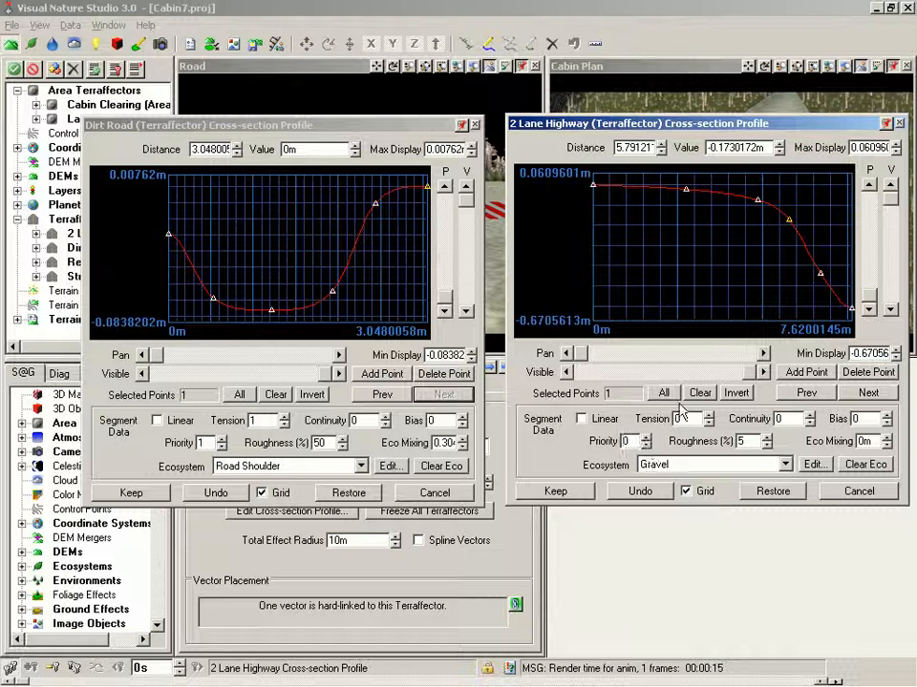
pyautogui.click(819, 274)
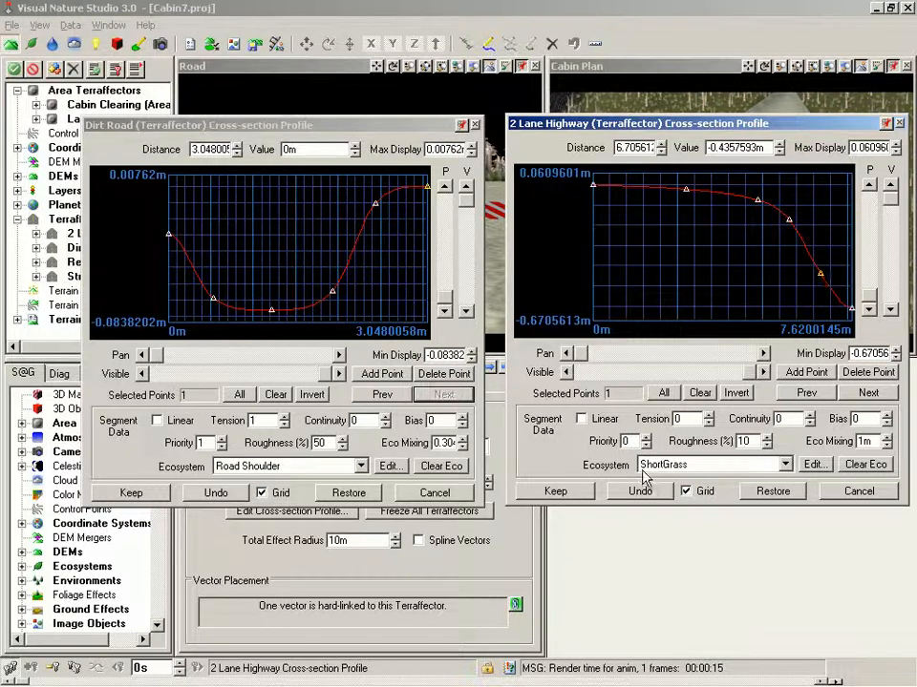
pyautogui.click(852, 308)
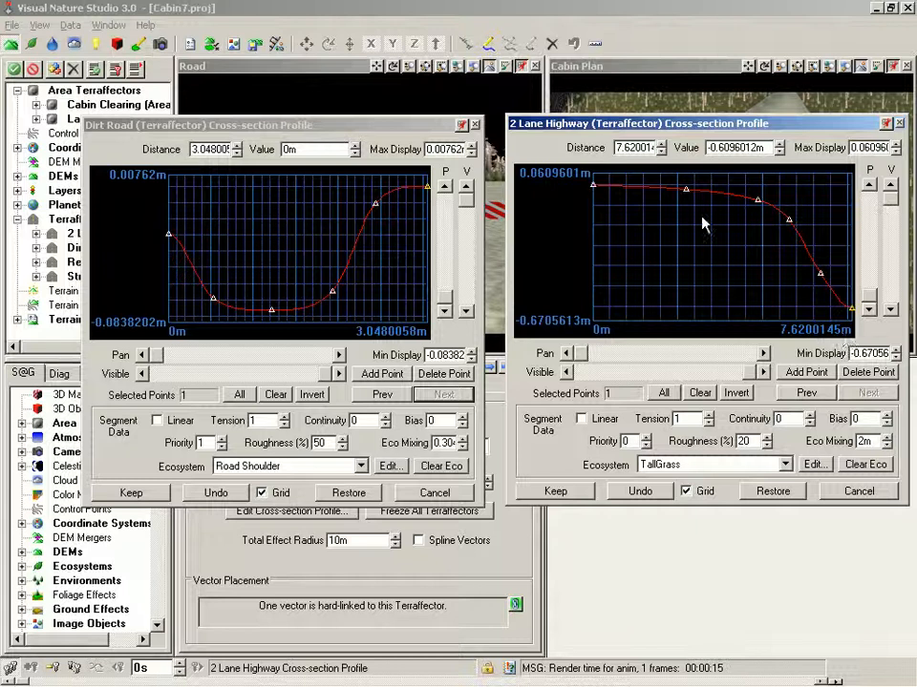
# Review the priorities of the asphalt, gravel and short-grass points along the 2 Lane Highway cross-section profile
pyautogui.click(596, 188)
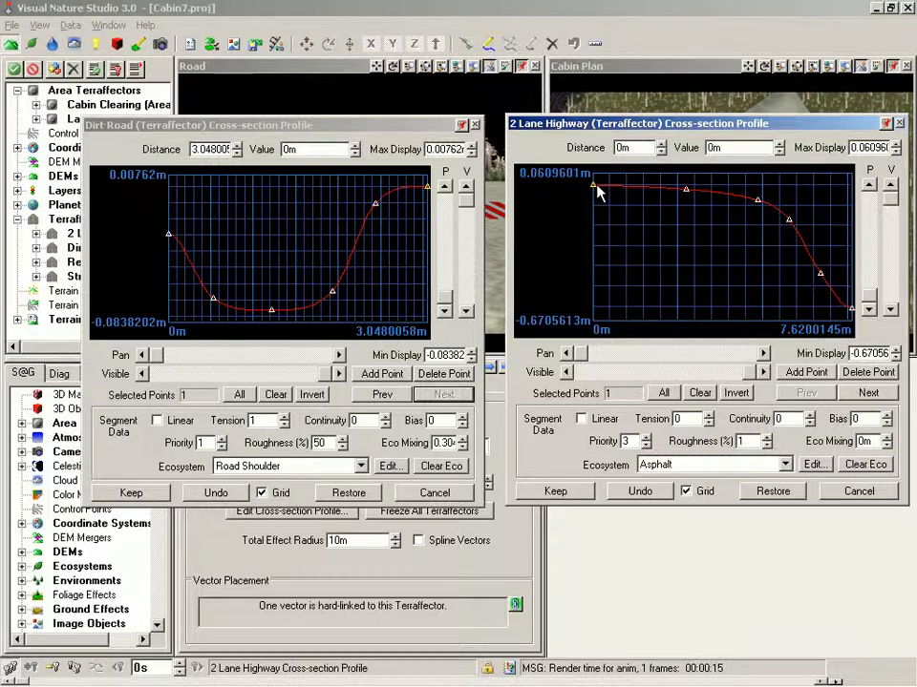
pyautogui.click(687, 191)
pyautogui.click(759, 200)
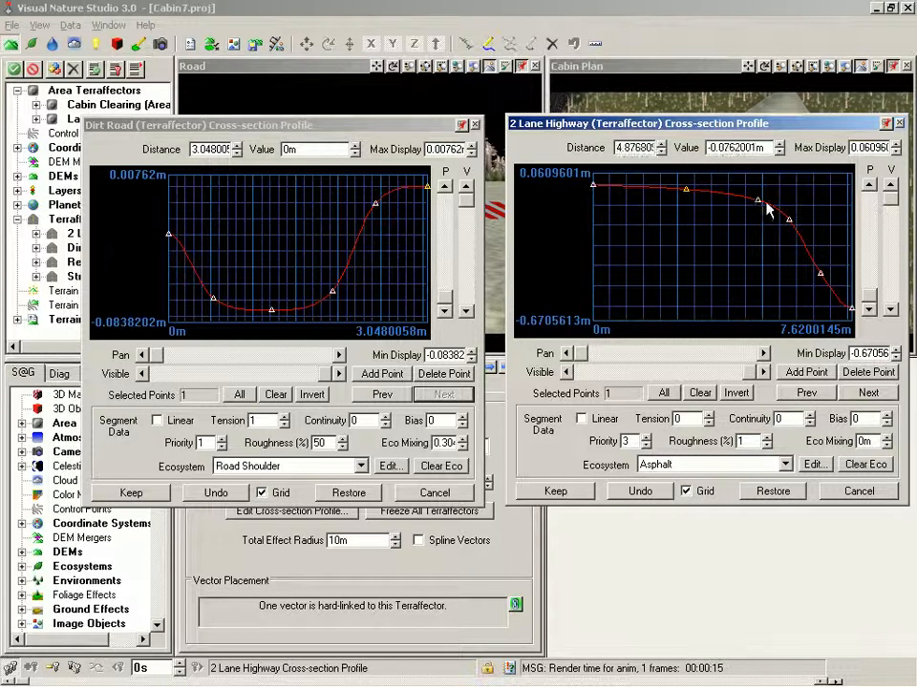
pyautogui.click(789, 221)
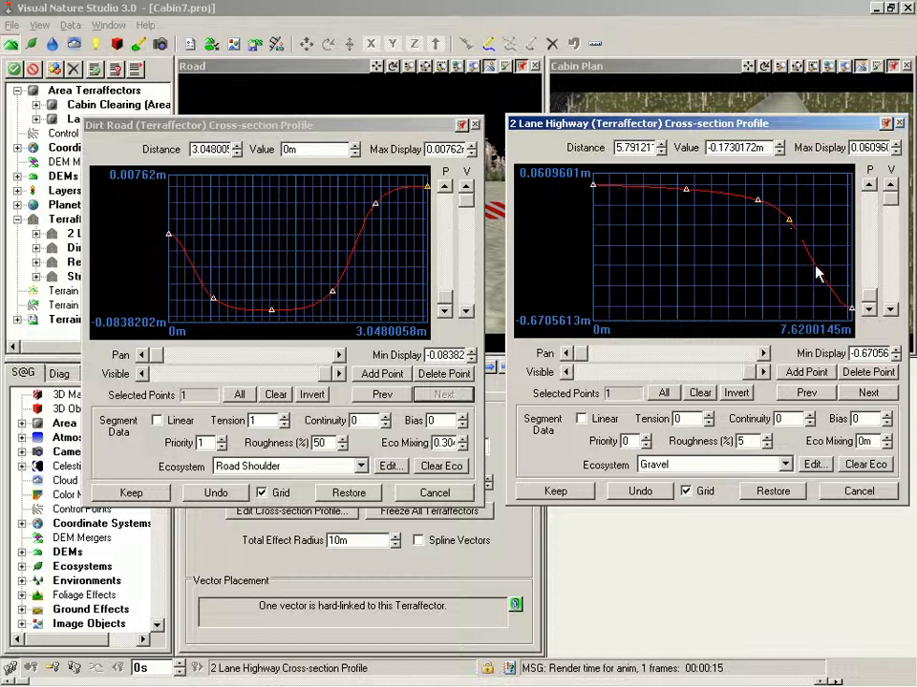
pyautogui.click(820, 275)
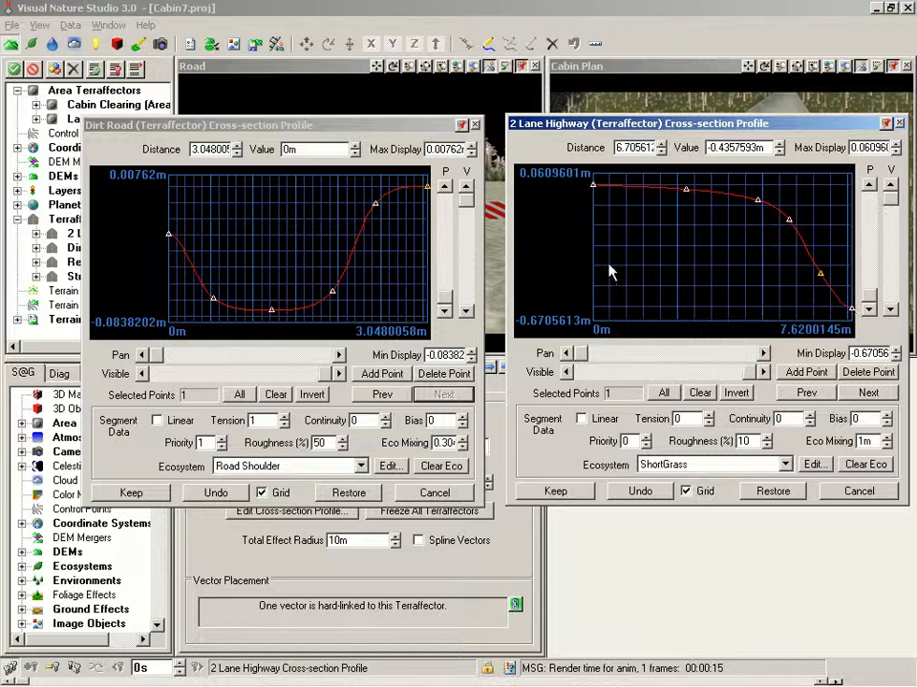
# Set the priority of the five Dirt Road ecosystem points in the Dirt Road cross-section profile to 1 and check the Road Shoulder point
pyautogui.click(353, 129)
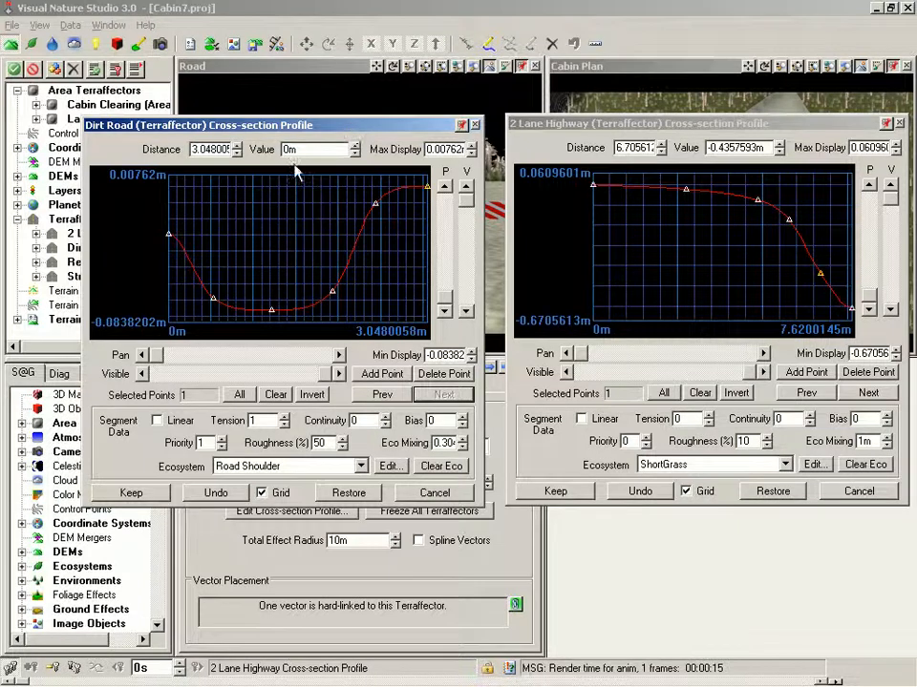
pyautogui.click(171, 238)
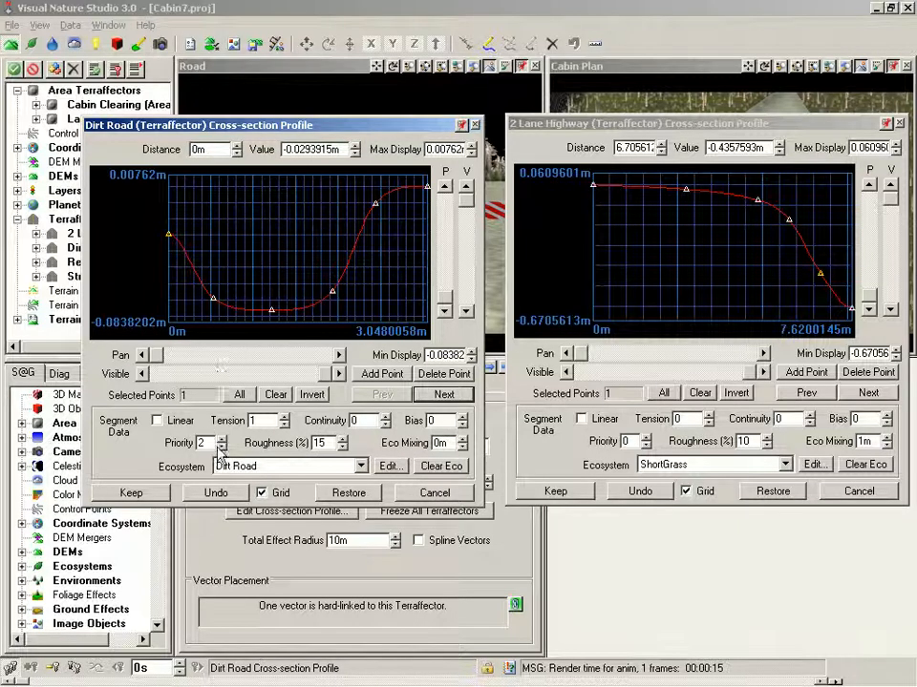
pyautogui.click(211, 300)
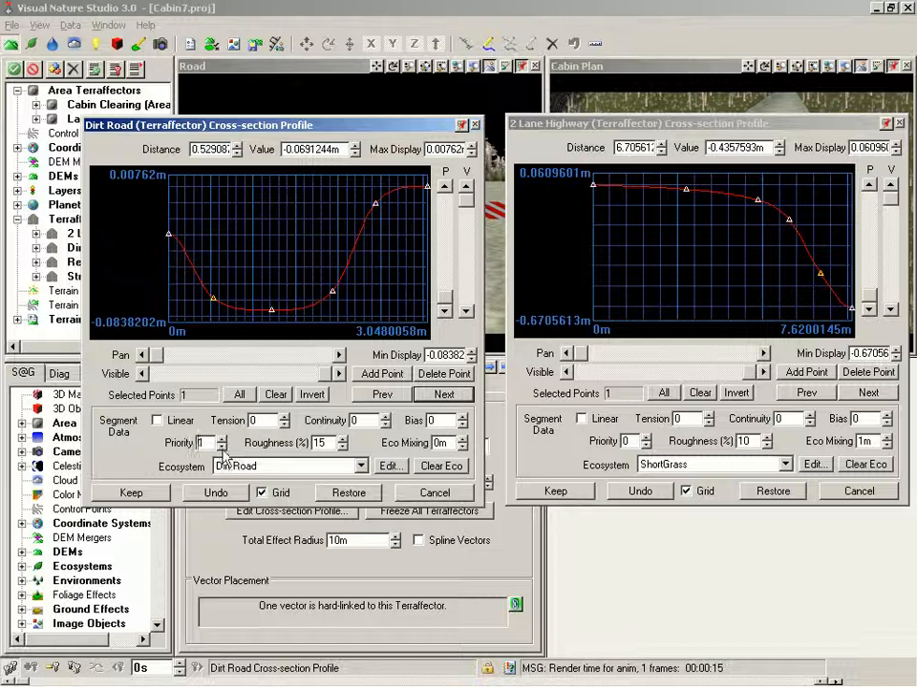
pyautogui.click(272, 312)
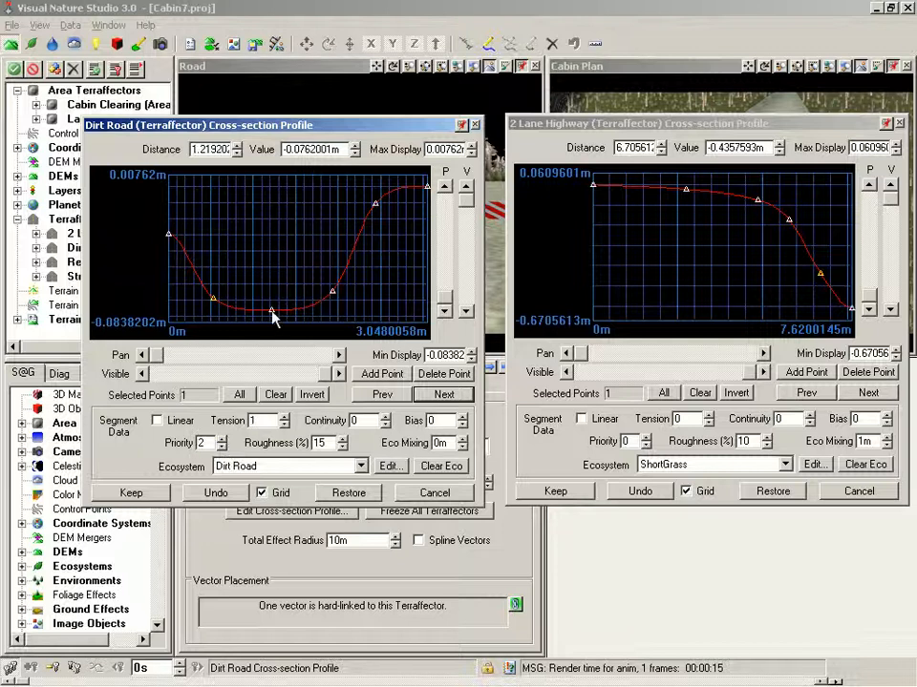
pyautogui.click(222, 447)
pyautogui.click(332, 290)
pyautogui.click(222, 447)
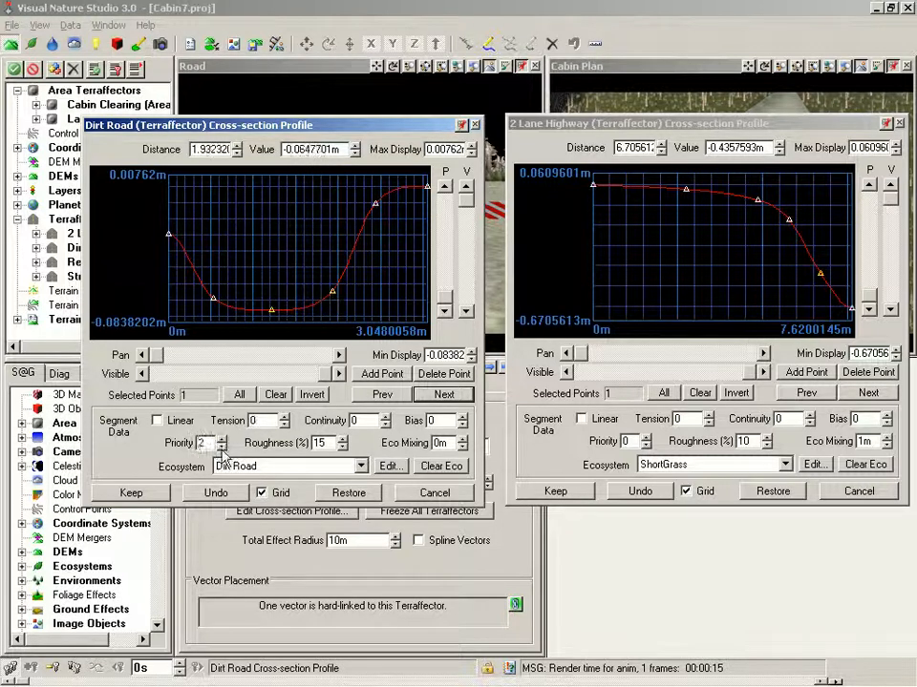
pyautogui.click(375, 204)
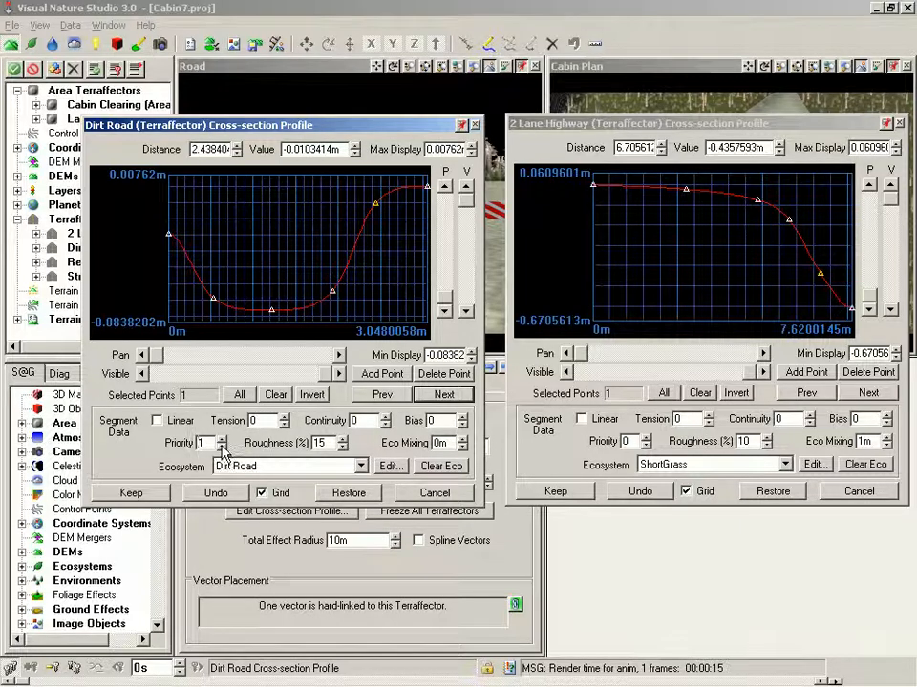
pyautogui.click(428, 187)
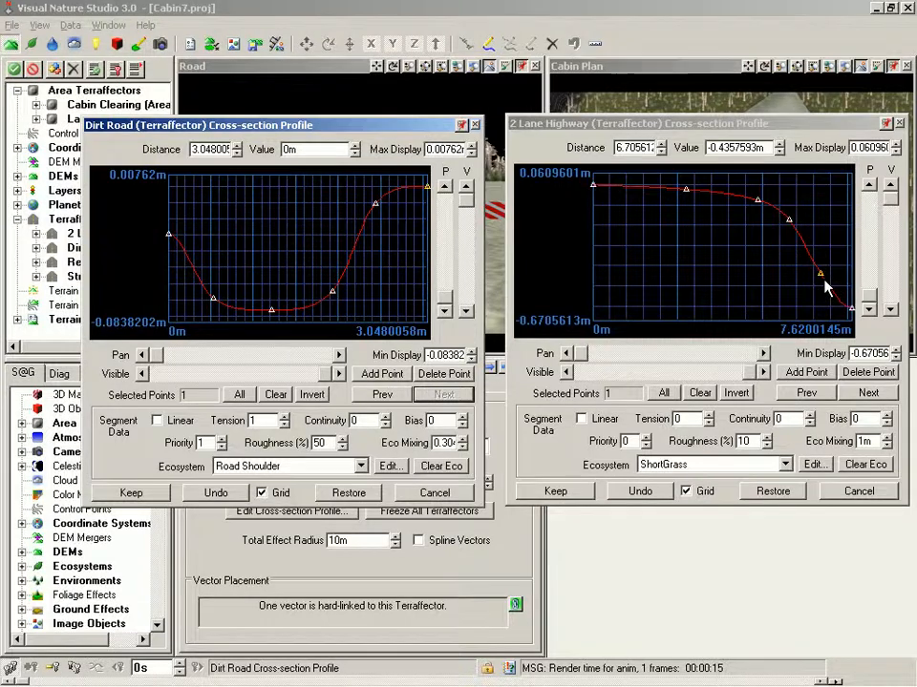
# Keep the edits to the 2 Lane Highway and Dirt Road cross-section profiles and save the project
pyautogui.click(555, 491)
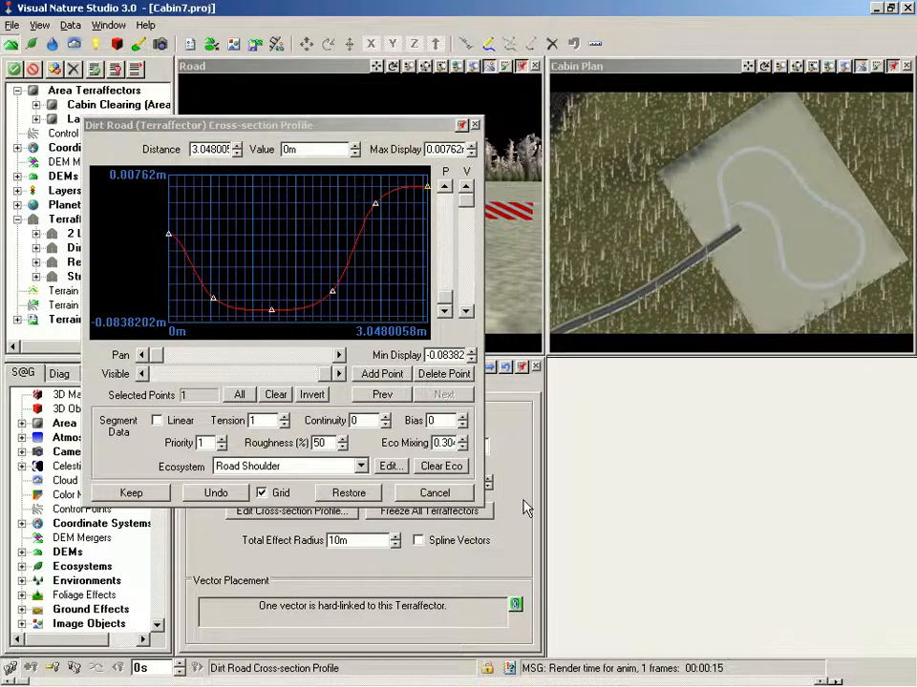
pyautogui.click(140, 496)
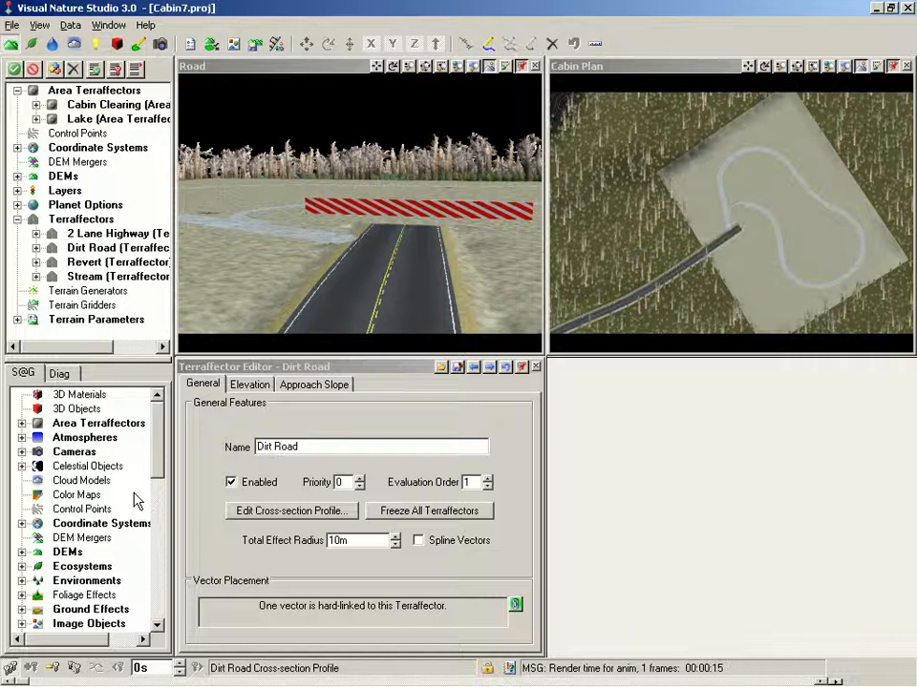
pyautogui.hotkey('ctrl', 's')
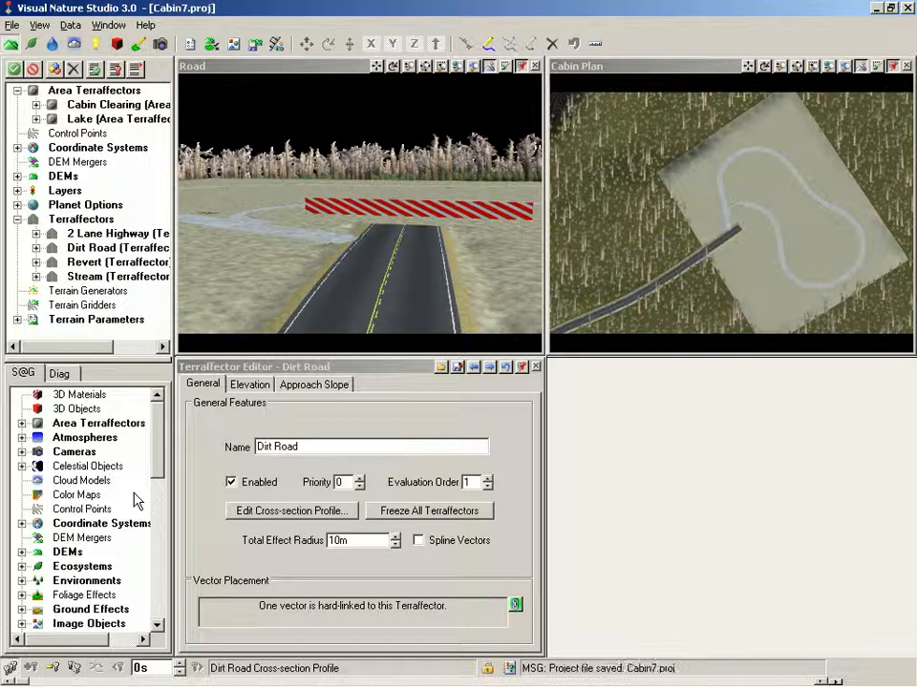